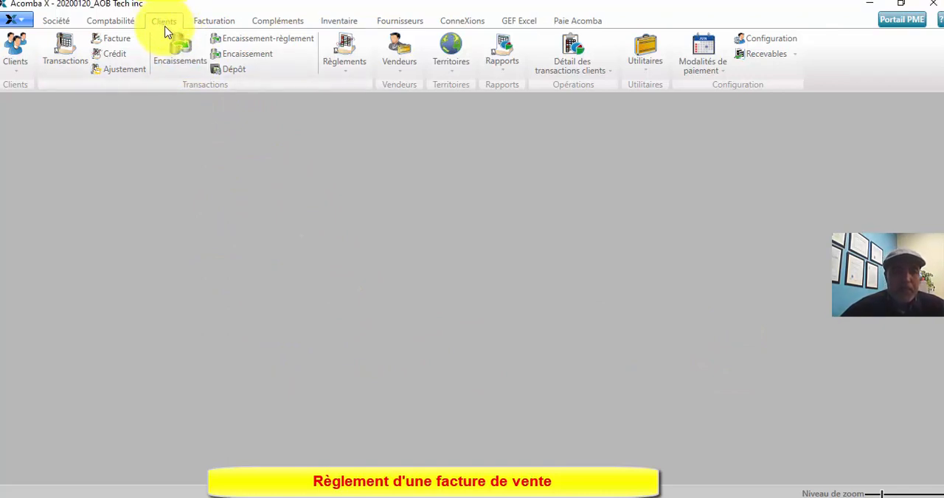
pyautogui.click(164, 23)
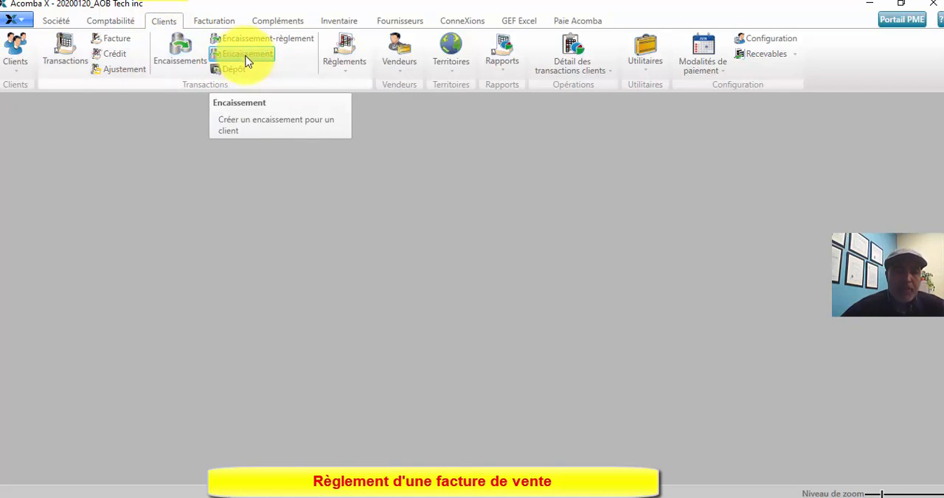
pyautogui.click(247, 62)
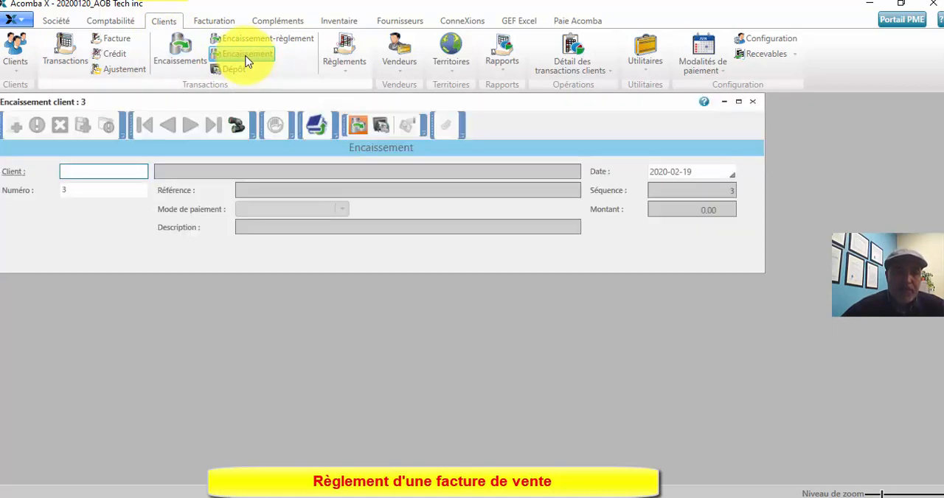
pyautogui.click(13, 172)
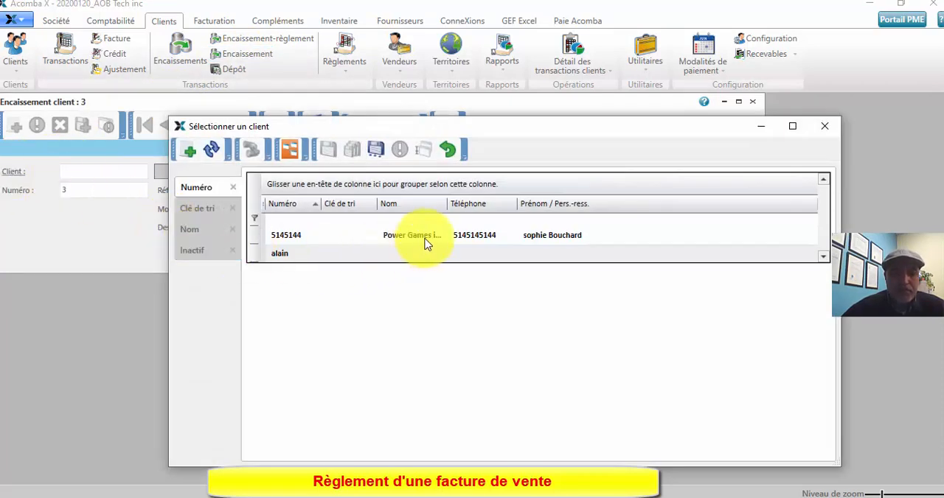
pyautogui.click(427, 239)
pyautogui.doubleClick(426, 240)
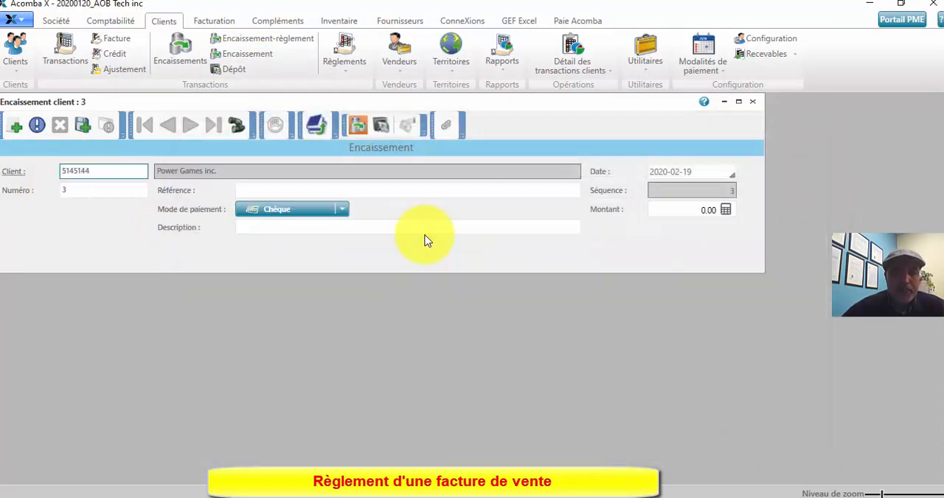
pyautogui.click(725, 172)
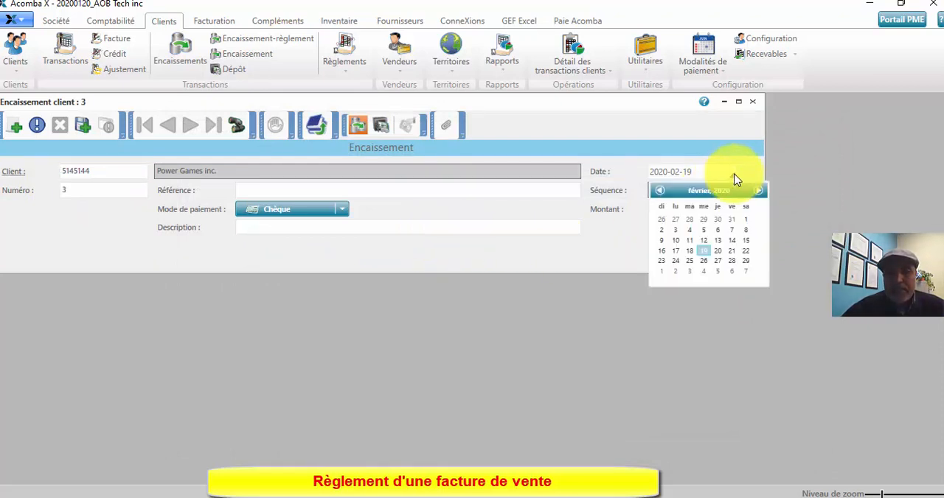
pyautogui.click(705, 253)
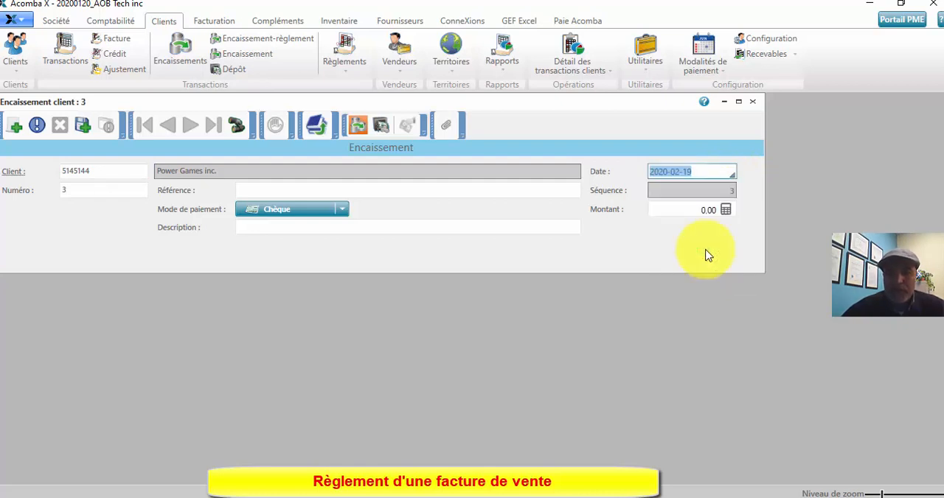
pyautogui.click(693, 210)
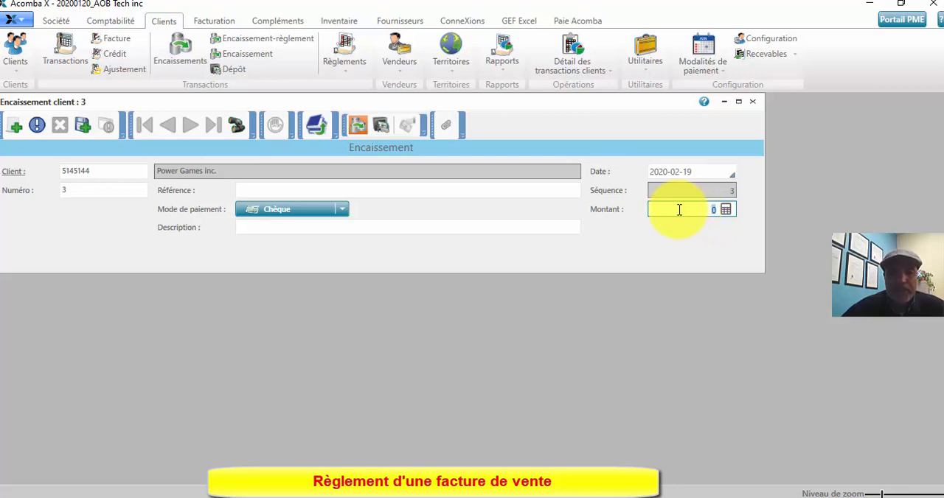
pyautogui.click(338, 212)
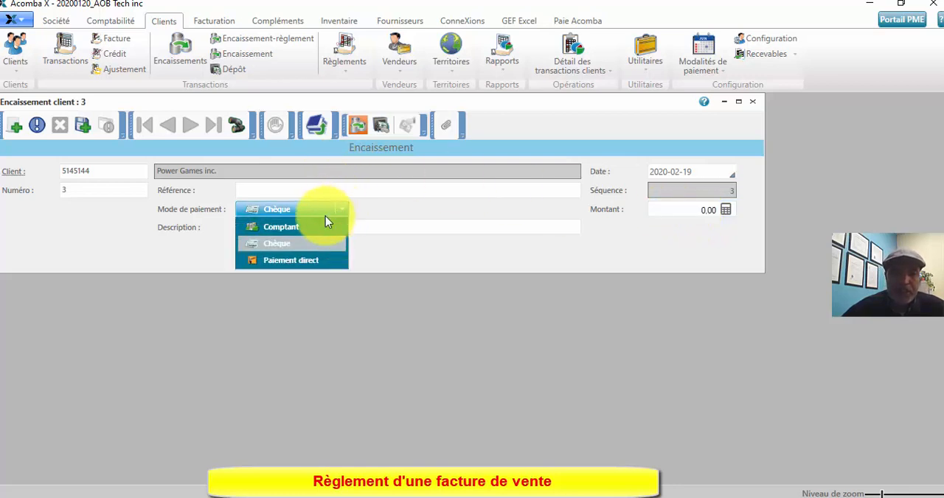
pyautogui.click(303, 227)
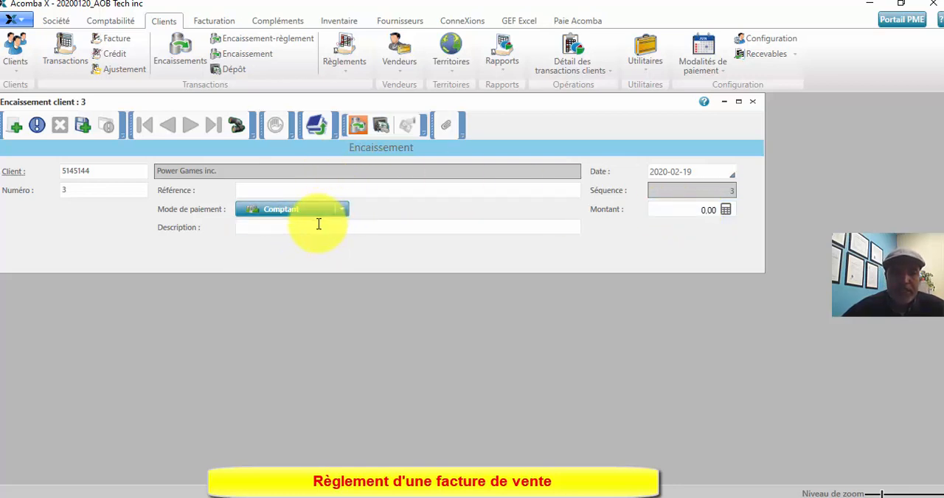
pyautogui.click(310, 226)
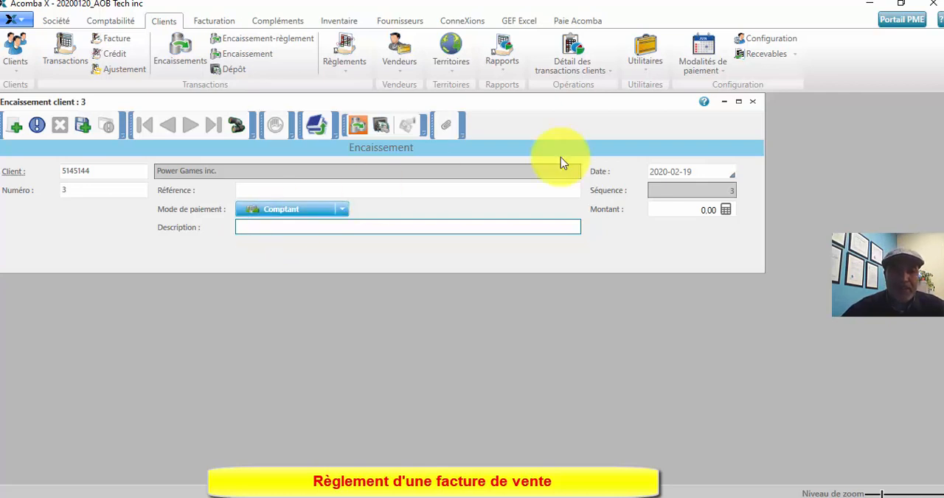
pyautogui.click(753, 101)
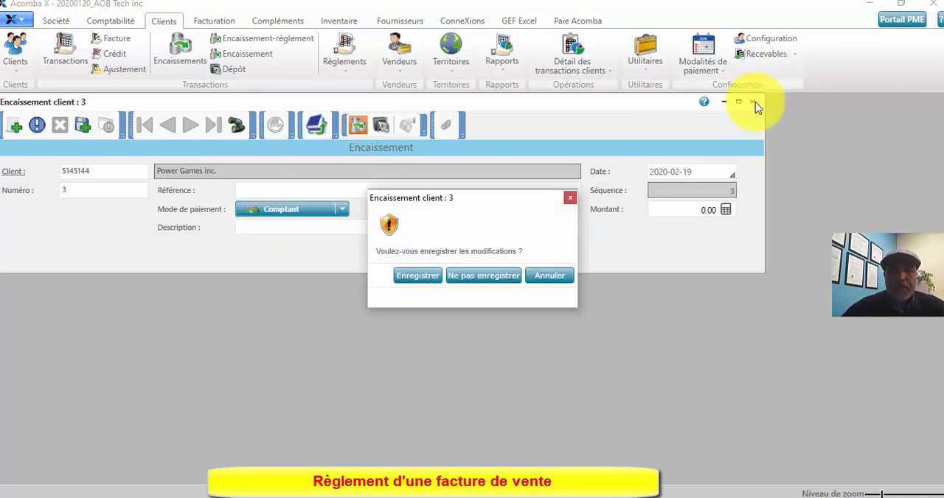
pyautogui.click(462, 280)
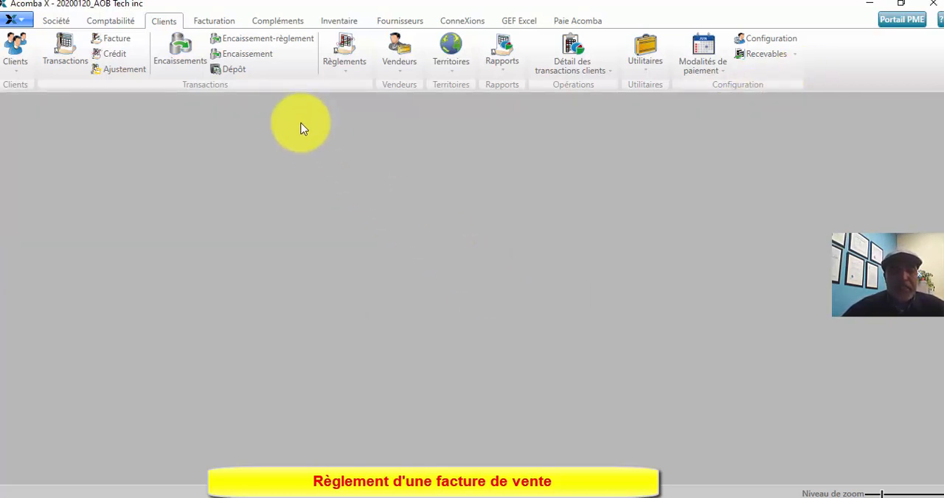
# Step: Start a new customer receipt with settlement (Encaissement-règlement) for the client Power Games inc
pyautogui.click(267, 42)
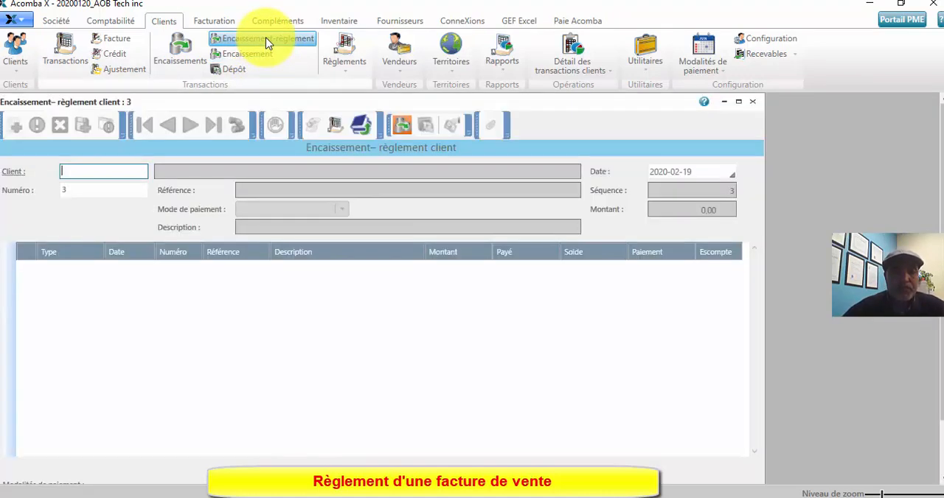
pyautogui.click(9, 174)
pyautogui.doubleClick(391, 235)
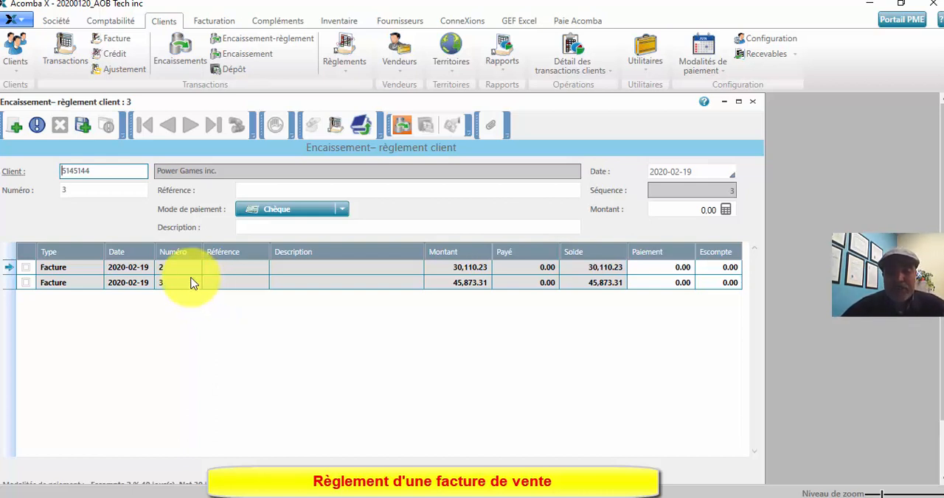
# Step: Date the receipt 2020-02-20 and try marking invoice 3 for payment to check its discount, clearing the mark again
pyautogui.click(730, 174)
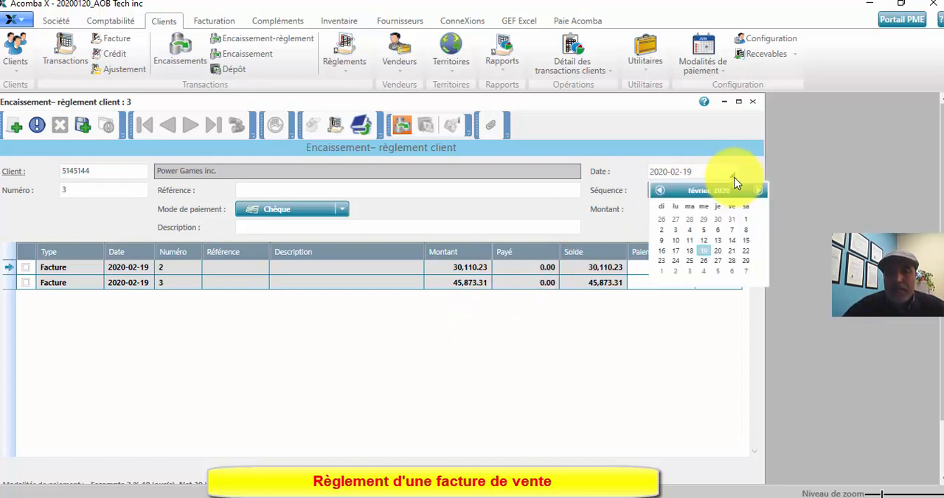
pyautogui.click(722, 255)
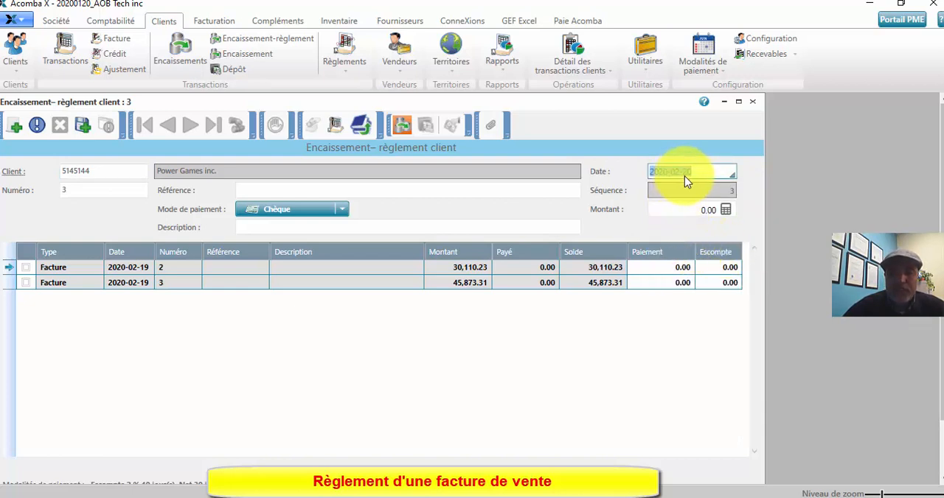
pyautogui.click(25, 285)
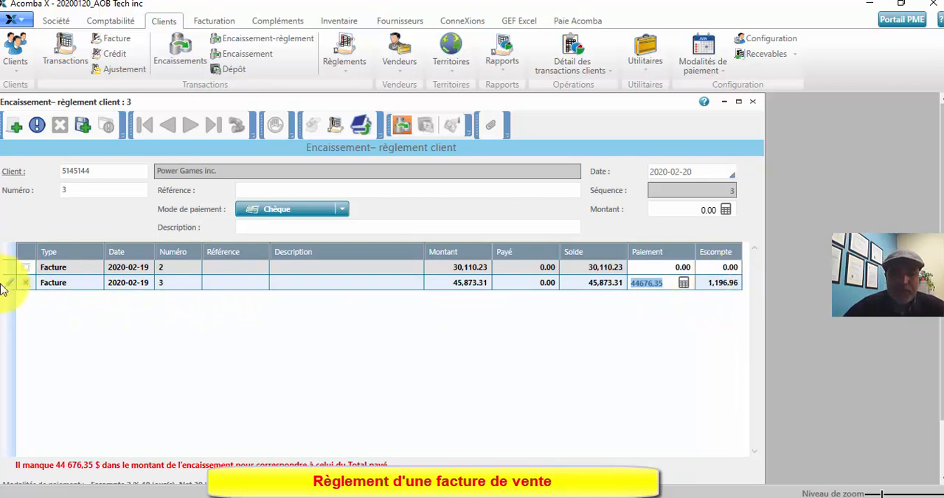
pyautogui.click(25, 285)
pyautogui.click(25, 286)
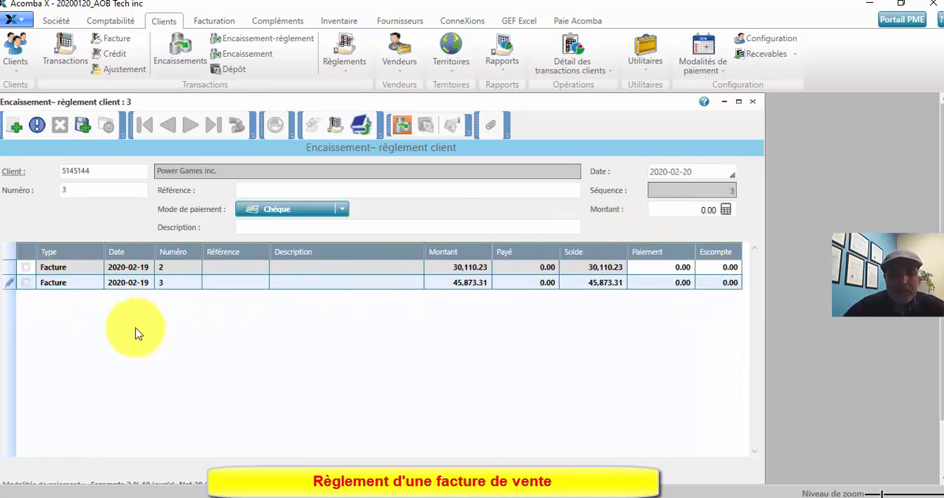
pyautogui.click(26, 286)
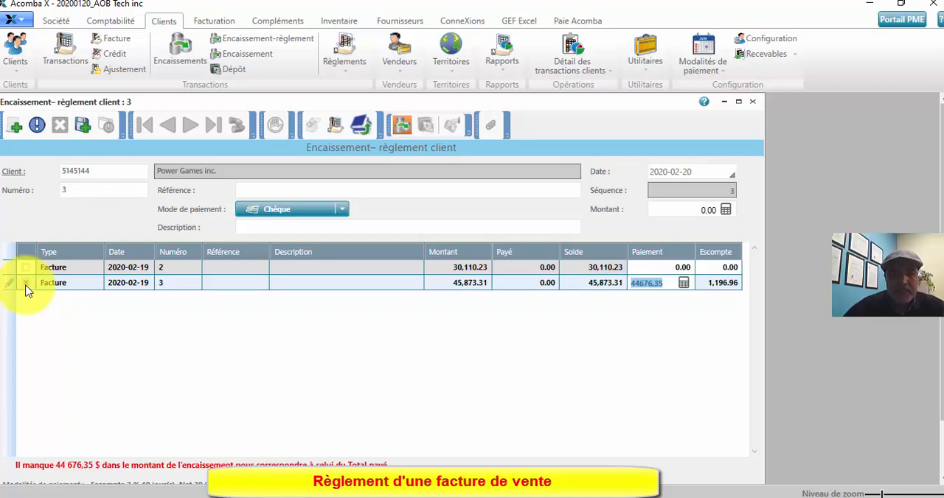
pyautogui.click(25, 288)
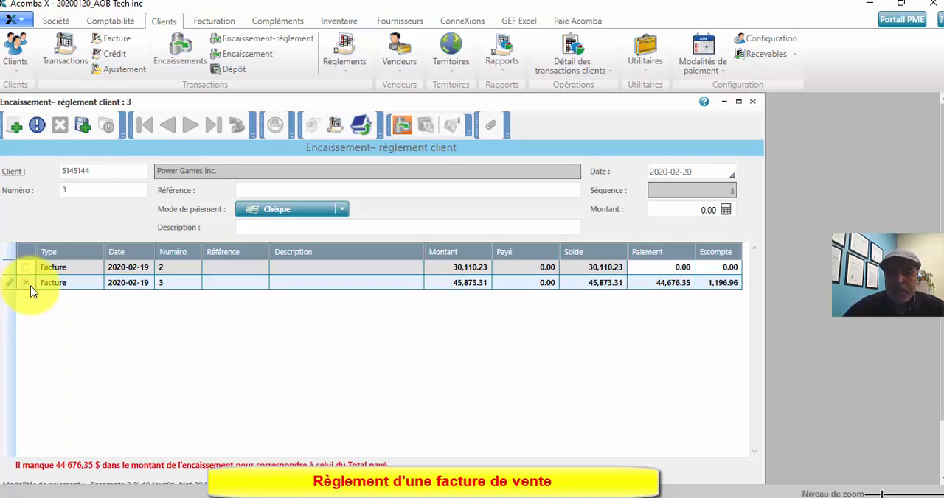
pyautogui.click(26, 288)
# Step: Date the receipt 2020-03-28, mark invoice 3 to compare its discount, and clear the mark
pyautogui.click(729, 173)
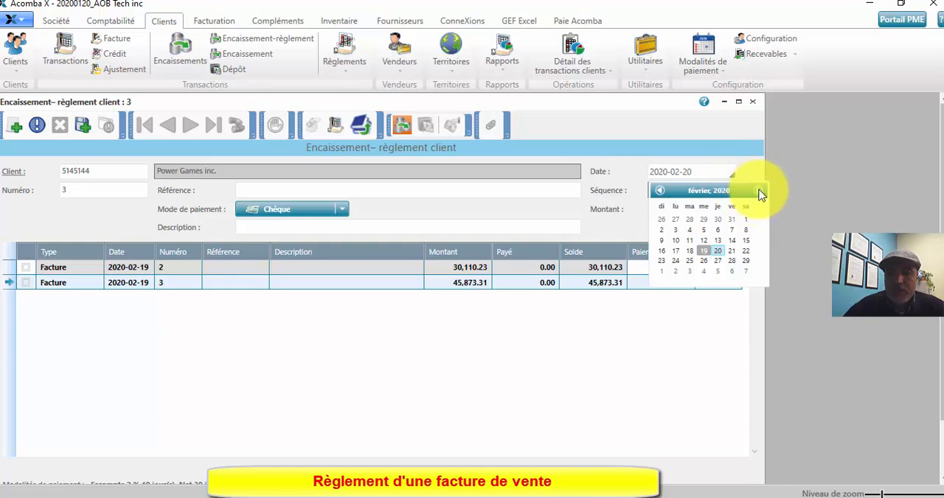
pyautogui.click(758, 193)
pyautogui.click(746, 261)
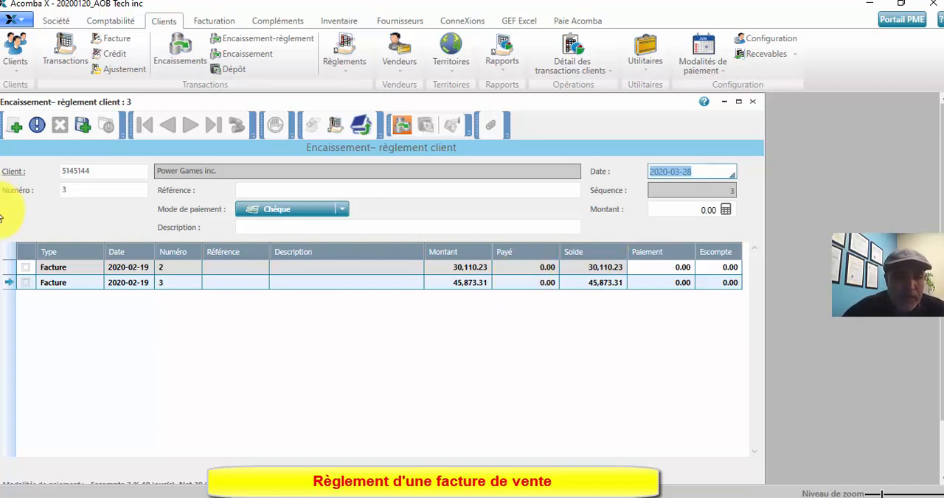
pyautogui.click(25, 285)
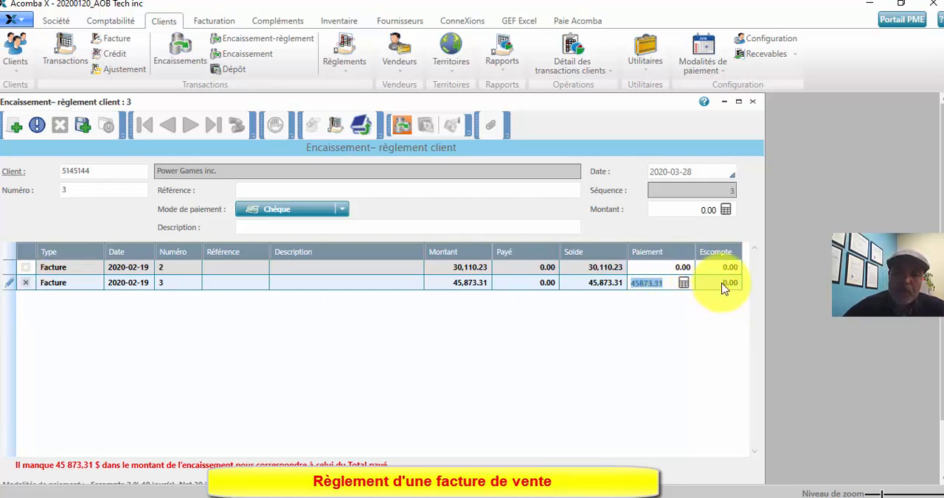
pyautogui.click(25, 283)
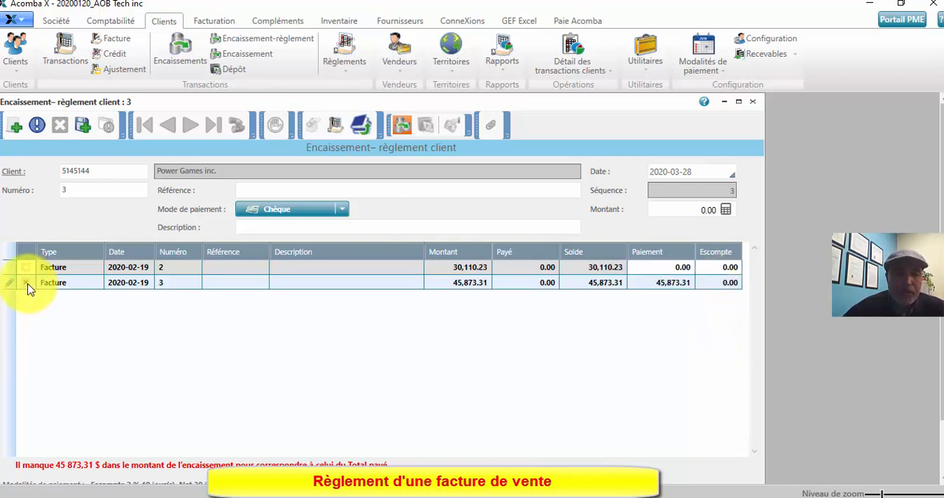
# Step: Set the receipt date to 2020-02-24
pyautogui.click(731, 174)
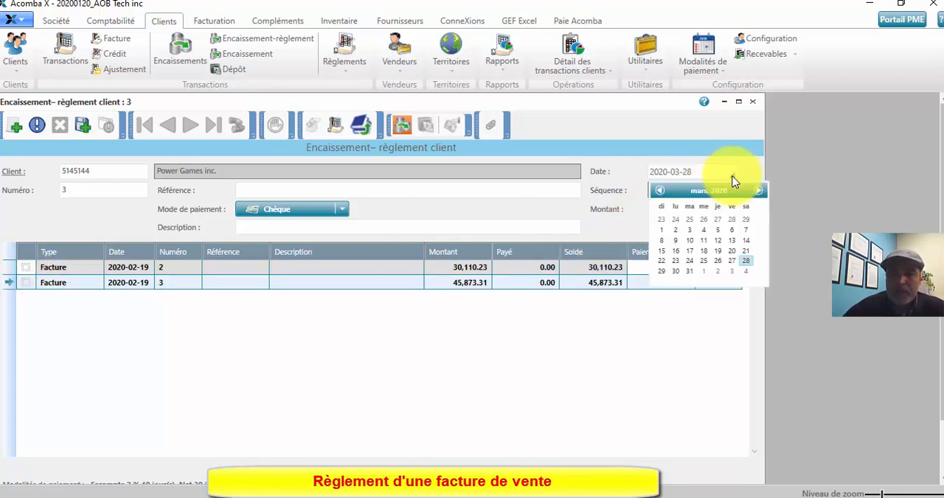
pyautogui.click(662, 193)
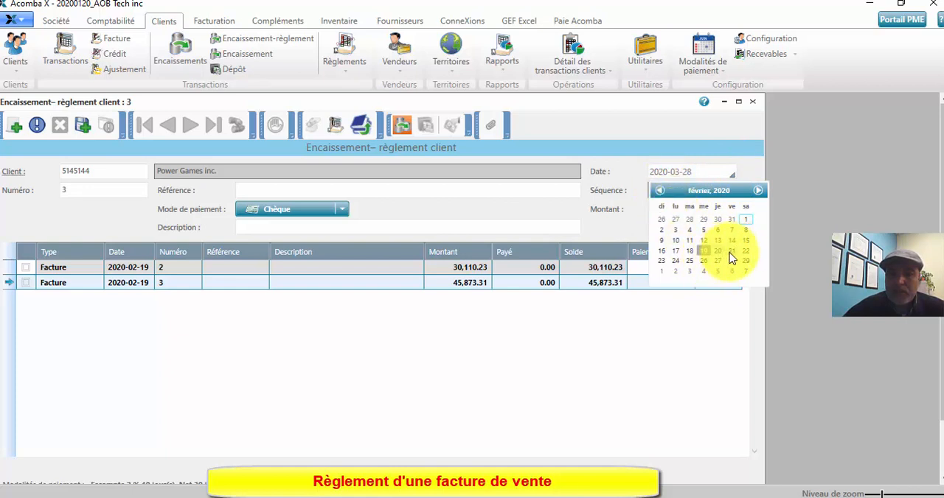
pyautogui.click(674, 261)
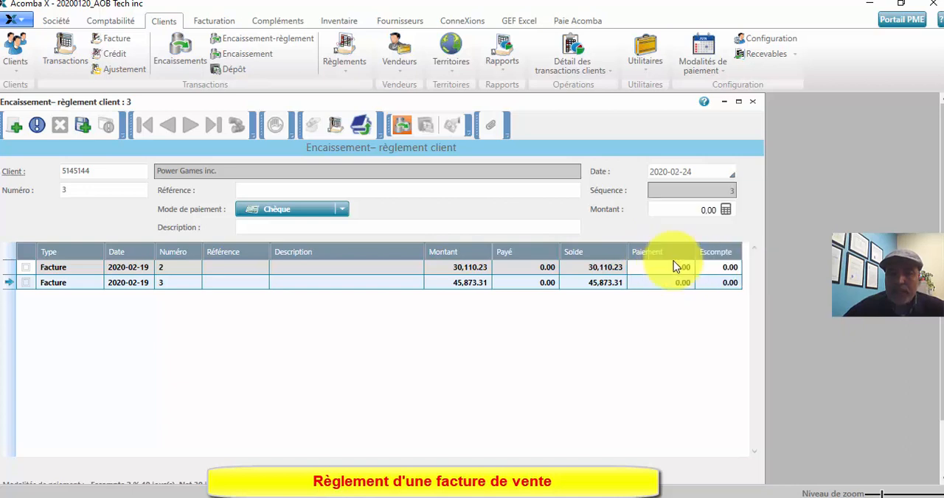
pyautogui.press('Tab')
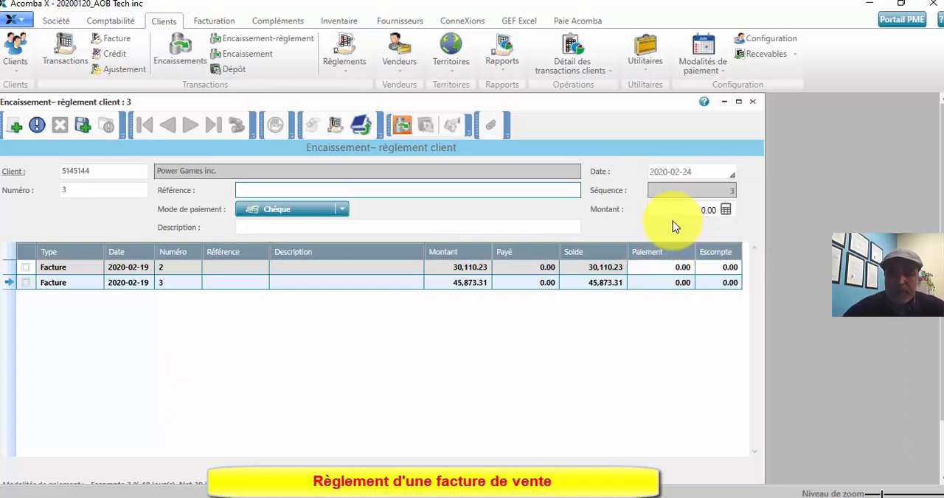
# Step: Mark invoice 2 for payment, and briefly mark invoice 3 before clearing it so only invoice 2 is selected
pyautogui.click(27, 269)
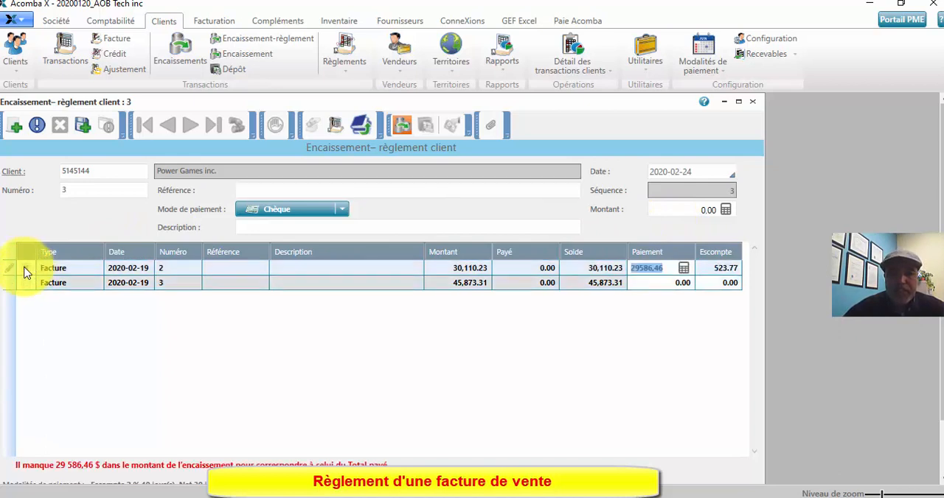
pyautogui.click(27, 284)
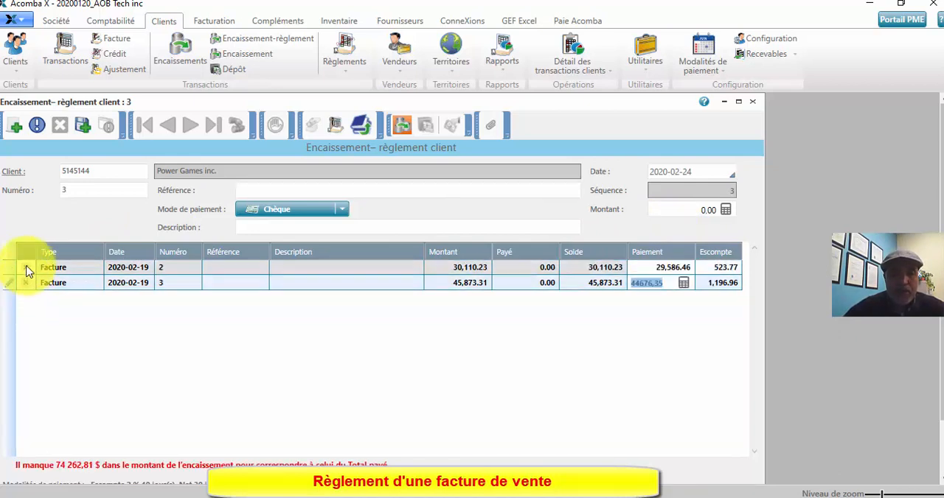
pyautogui.click(26, 281)
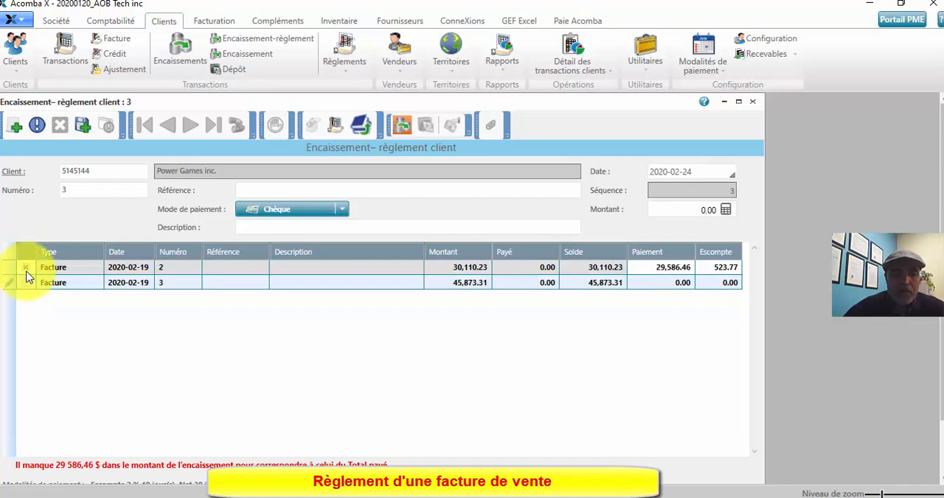
# Step: Set the received amount to 20000 and review the accounting entries it generates
pyautogui.click(696, 209)
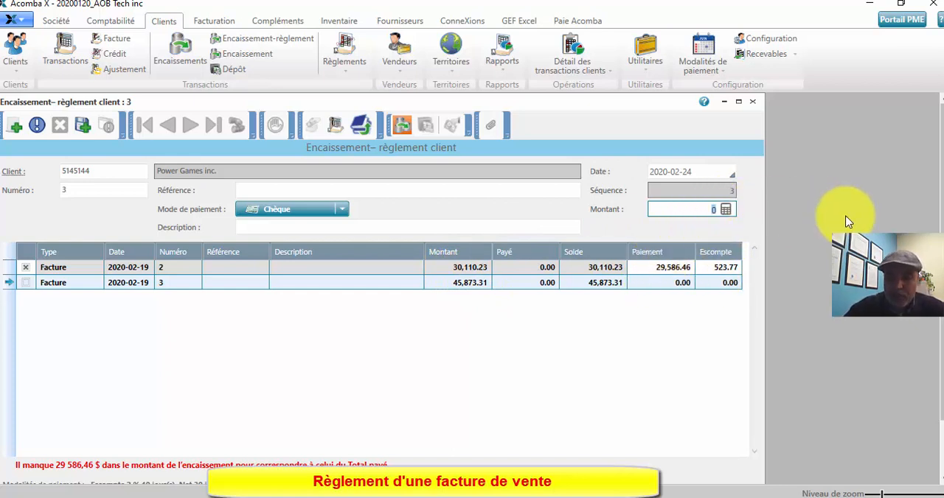
pyautogui.write('20000')
pyautogui.press('Tab')
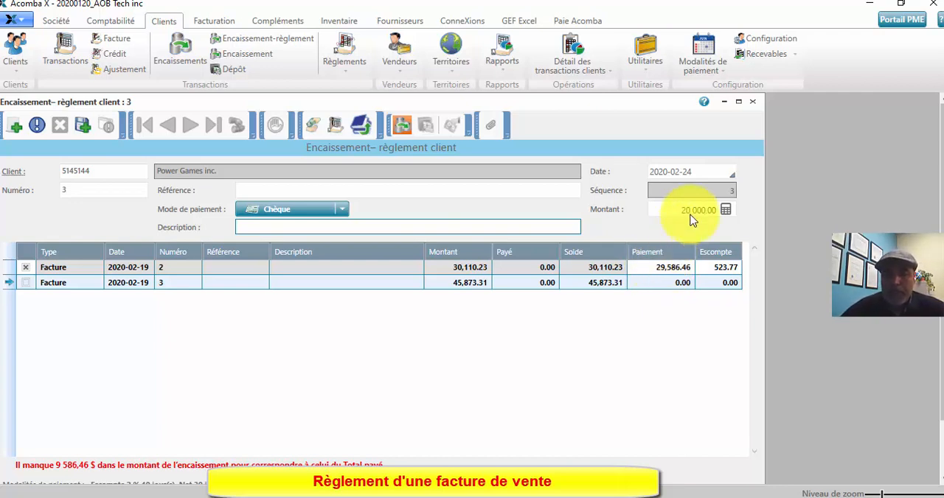
pyautogui.click(361, 127)
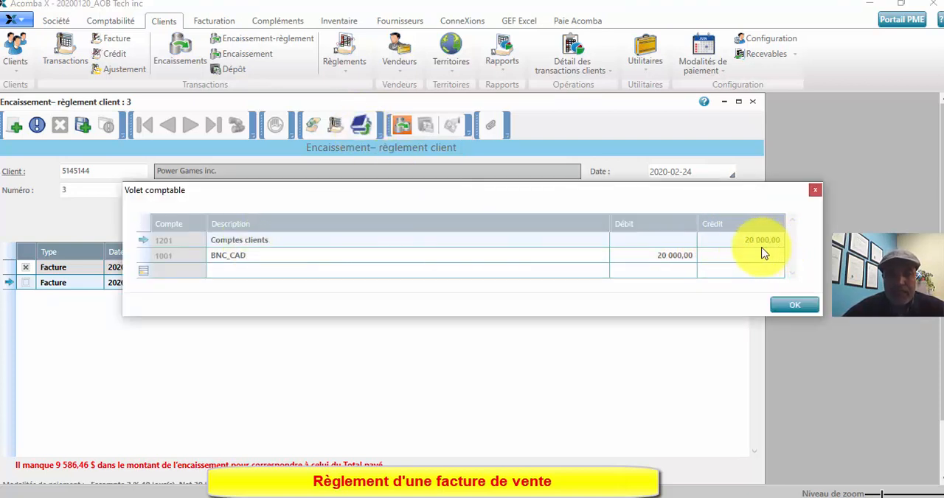
pyautogui.click(795, 309)
# Step: Check the available payment methods and set the received amount to 29586.46
pyautogui.click(341, 210)
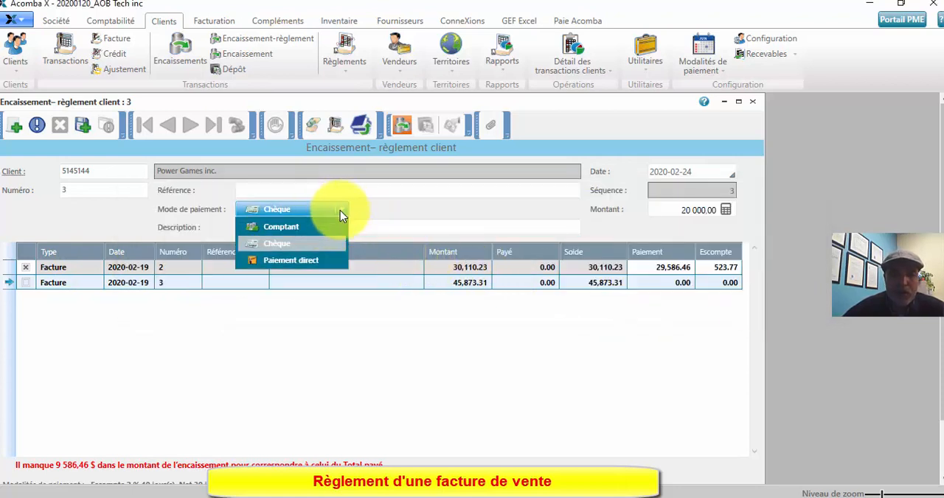
pyautogui.click(454, 212)
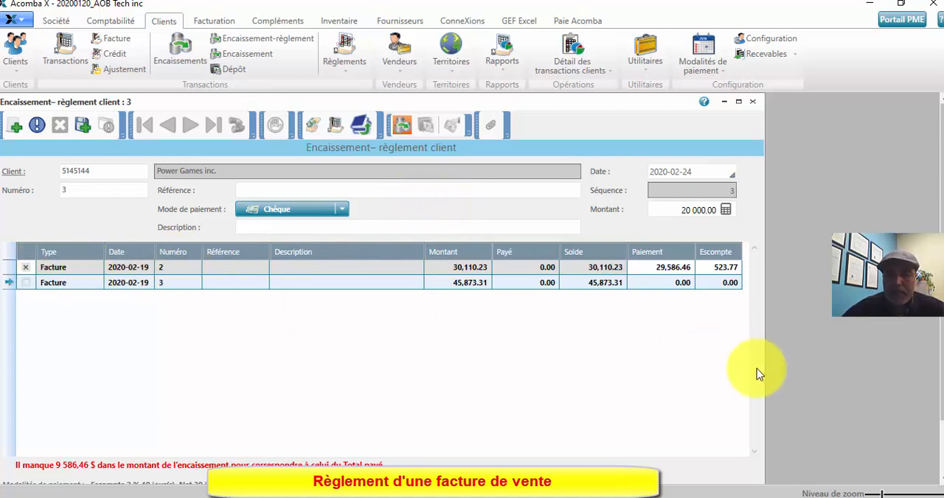
pyautogui.click(687, 211)
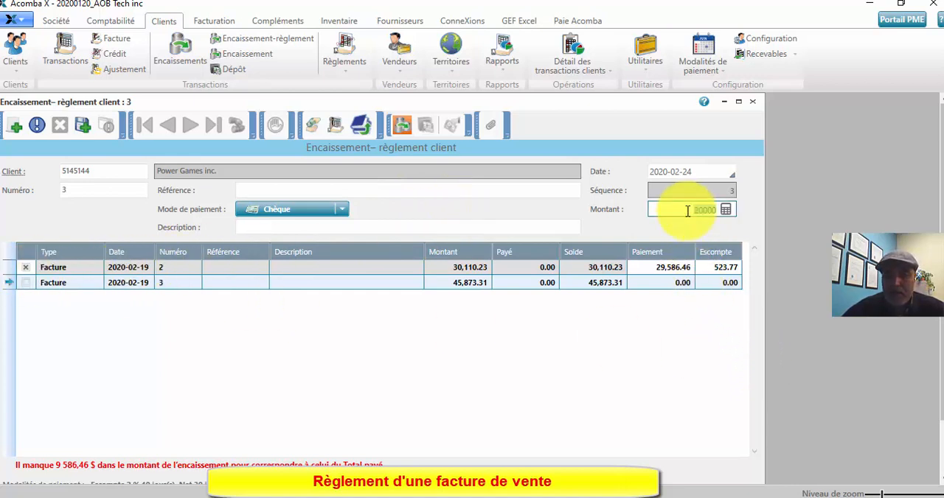
pyautogui.write('29 586.45')
pyautogui.press('Tab')
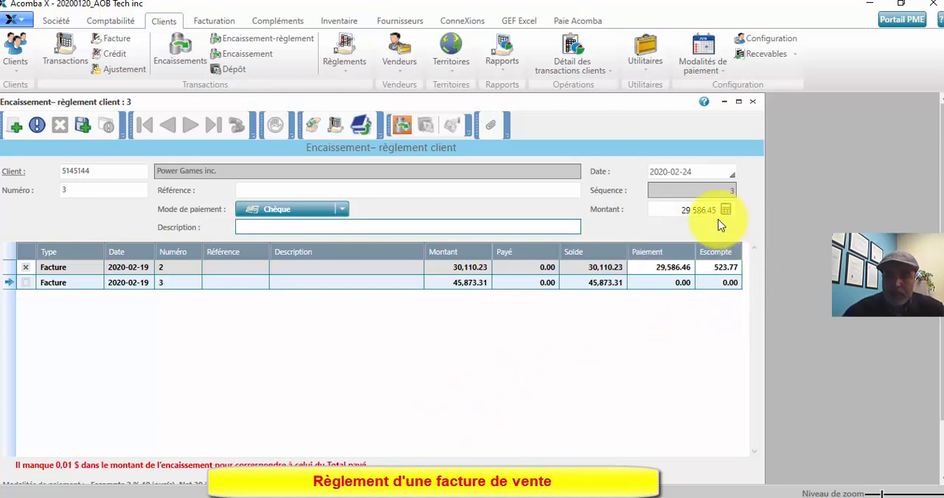
pyautogui.click(717, 214)
pyautogui.click(717, 216)
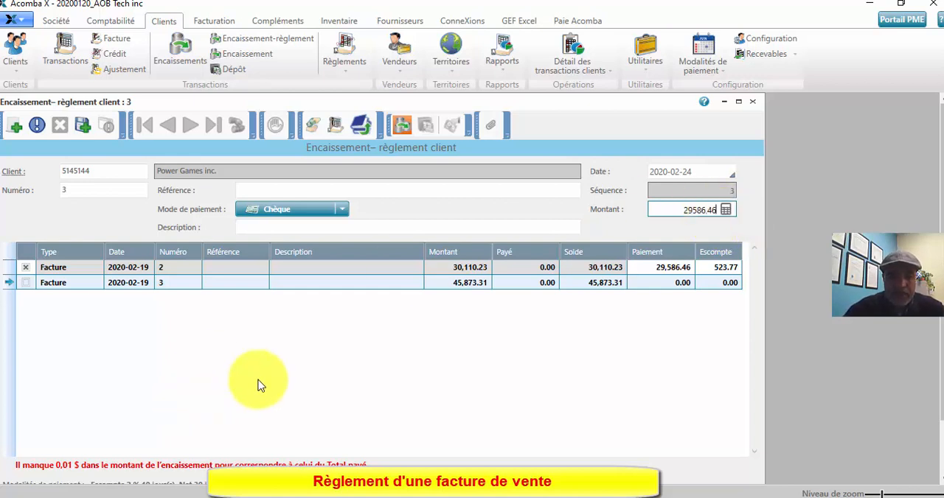
pyautogui.press('Tab')
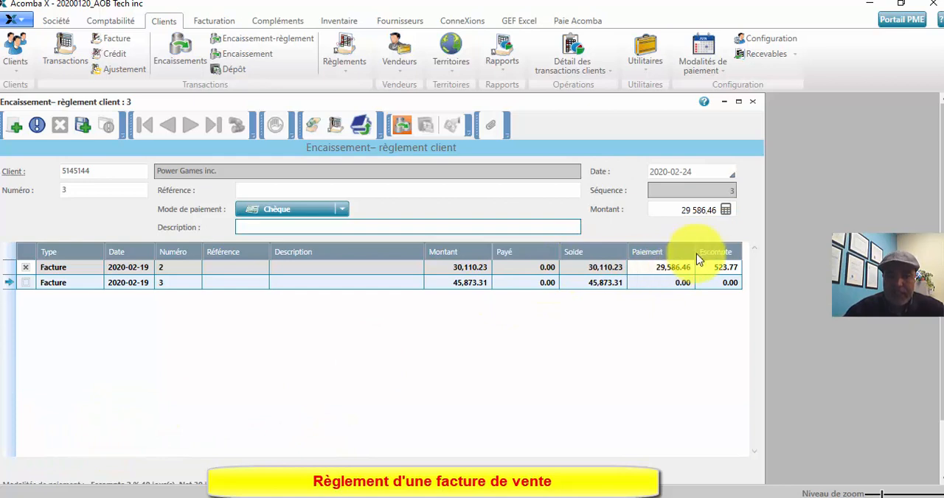
# Step: Mark invoice 3 as well, try 44676.35 as the received amount, and clear the mark on invoice 3
pyautogui.click(22, 286)
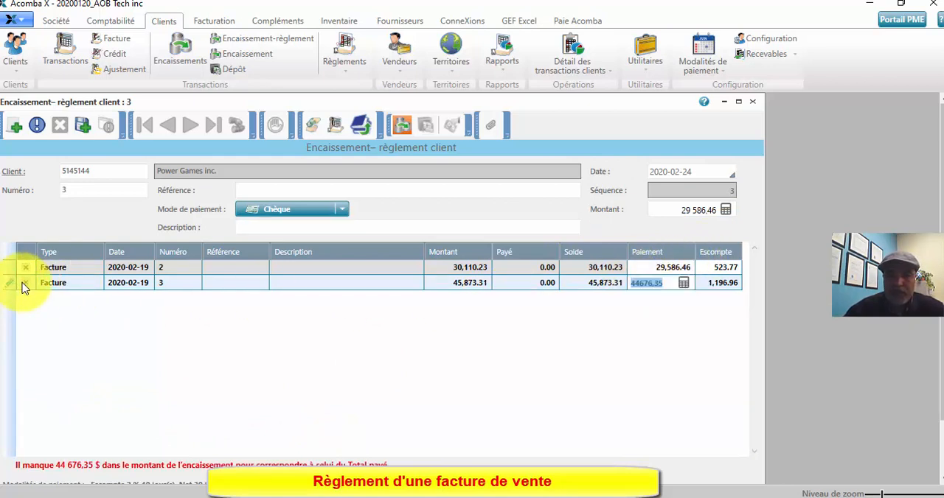
pyautogui.click(679, 211)
pyautogui.write('4')
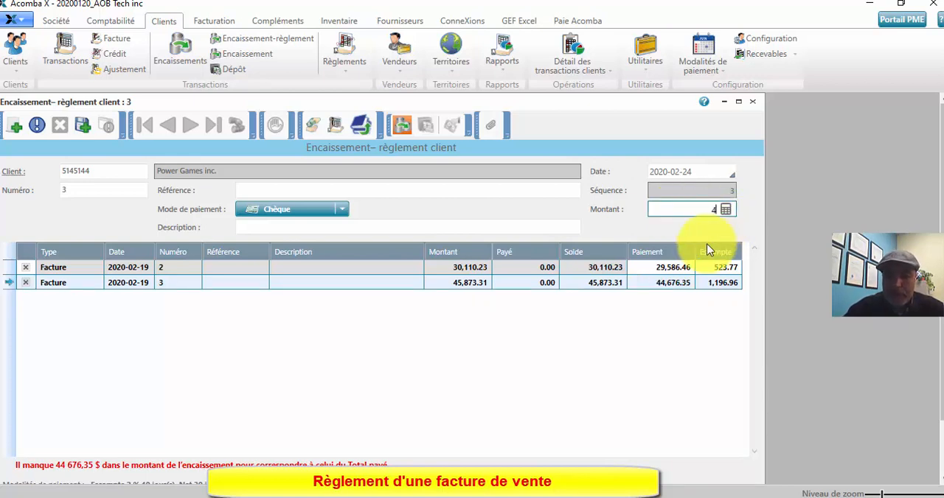
pyautogui.write('4676')
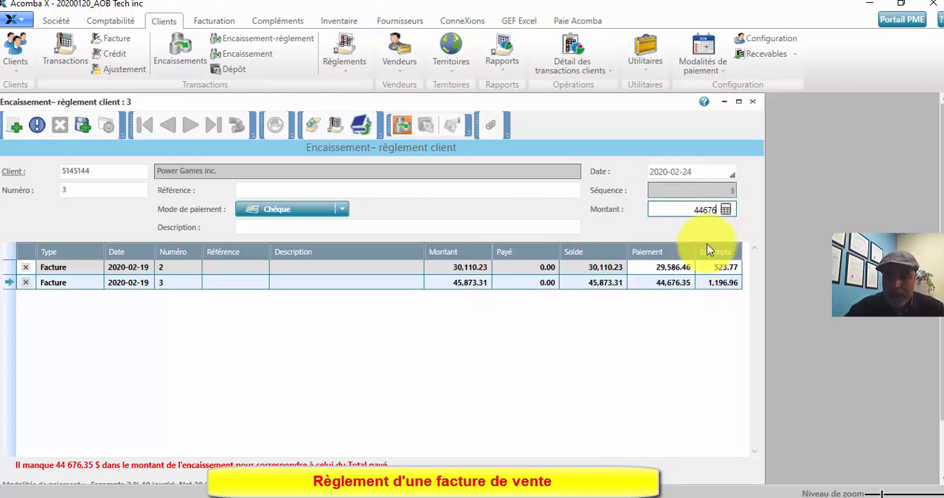
pyautogui.write('.35')
pyautogui.press('Tab')
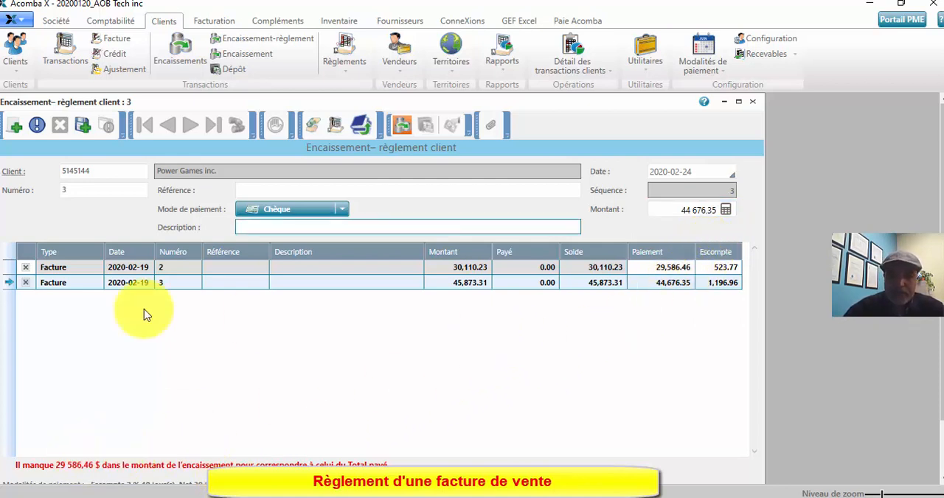
pyautogui.click(26, 284)
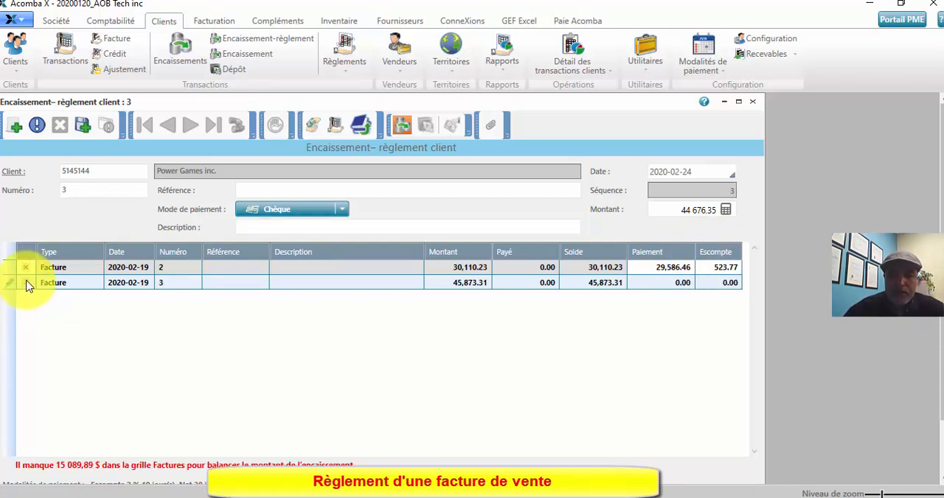
# Step: Set the received amount to 29586.46 to match invoice 2's payment, and save the receipt
pyautogui.click(650, 267)
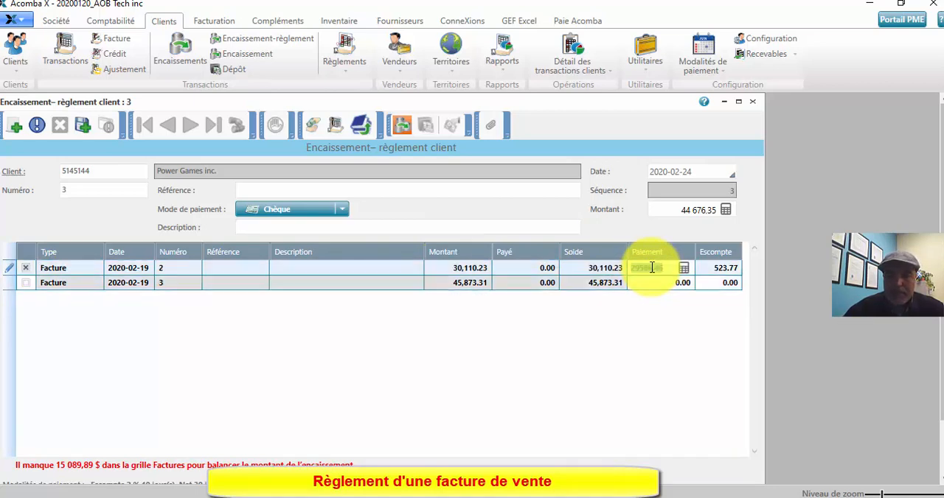
pyautogui.click(671, 210)
pyautogui.write('29')
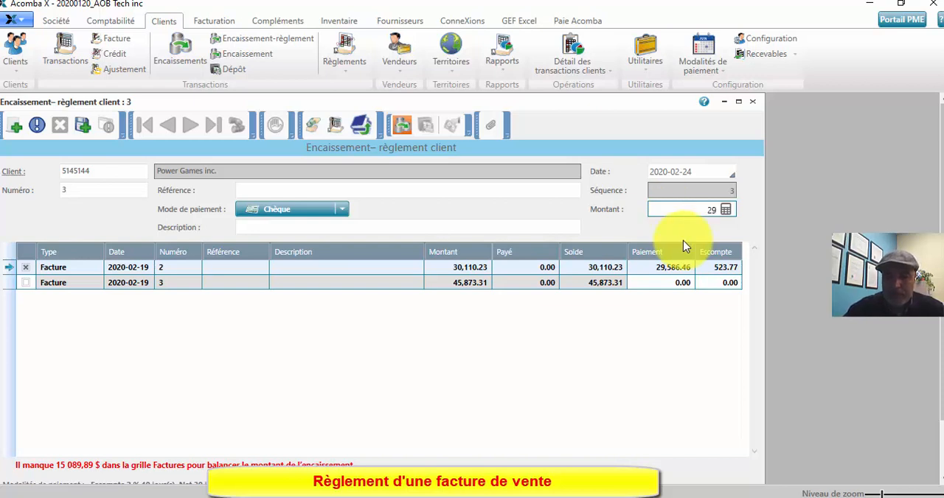
pyautogui.write(' 586.46')
pyautogui.press('Tab')
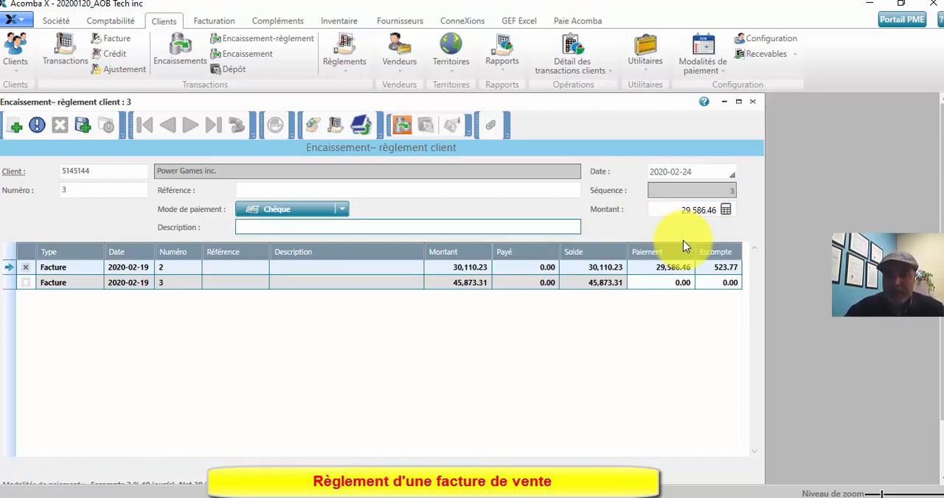
pyautogui.click(83, 127)
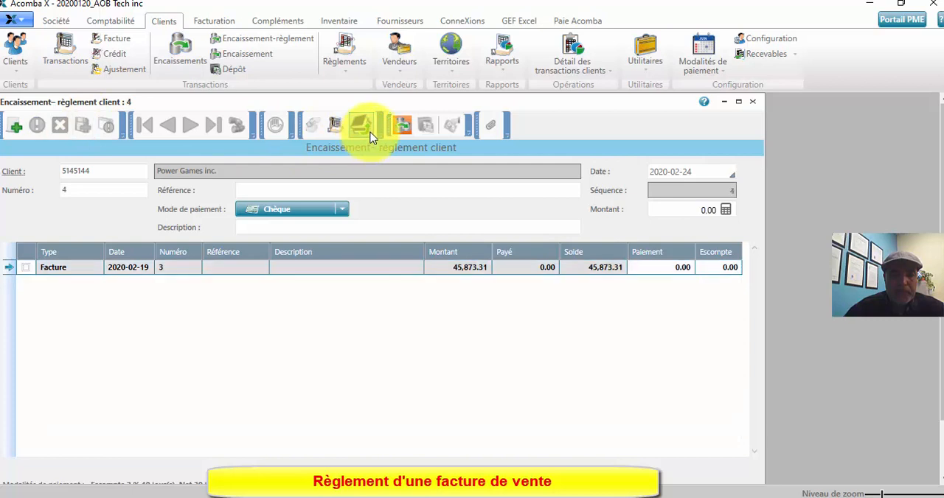
# Step: On the new receipt, mark invoice 3 with a received amount of 4676.35 and try to save it
pyautogui.click(22, 272)
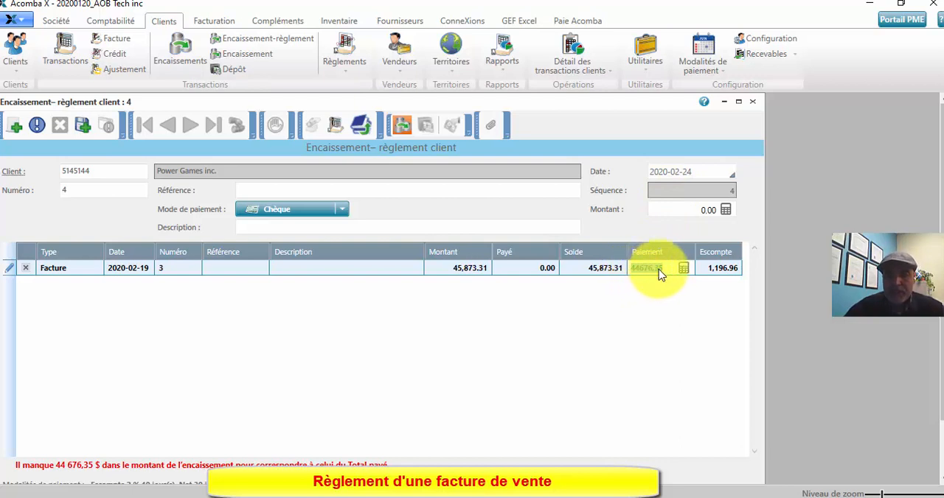
pyautogui.click(689, 212)
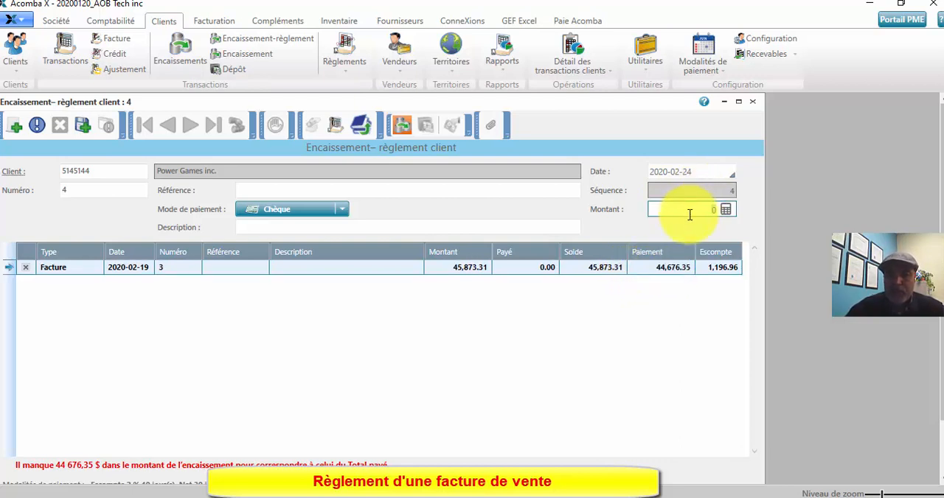
pyautogui.write('4676.35')
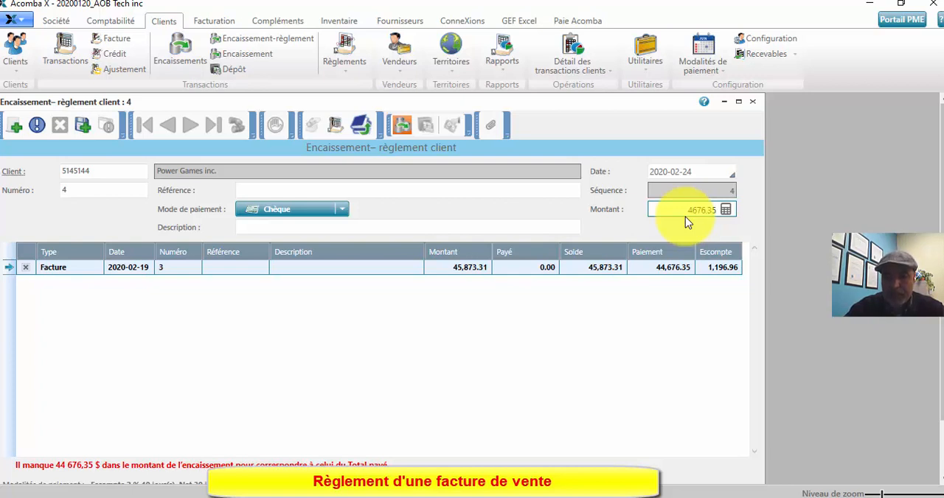
pyautogui.press('Tab')
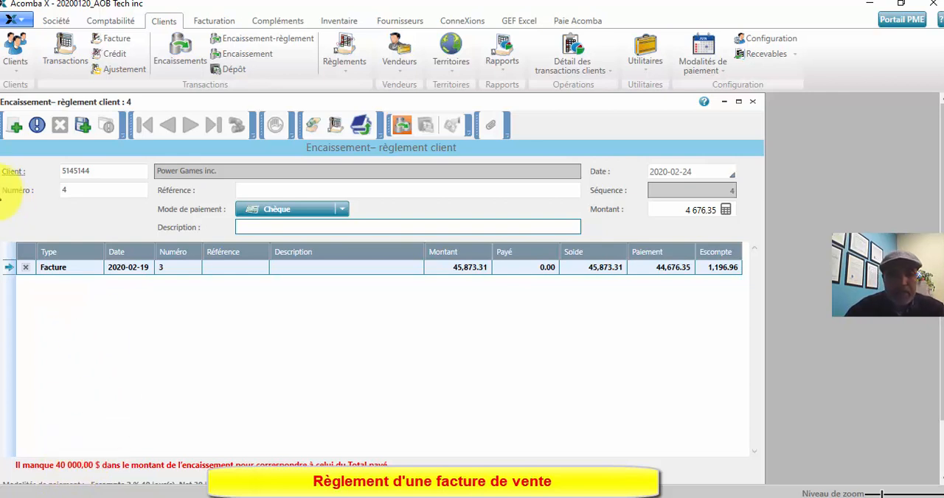
pyautogui.click(85, 131)
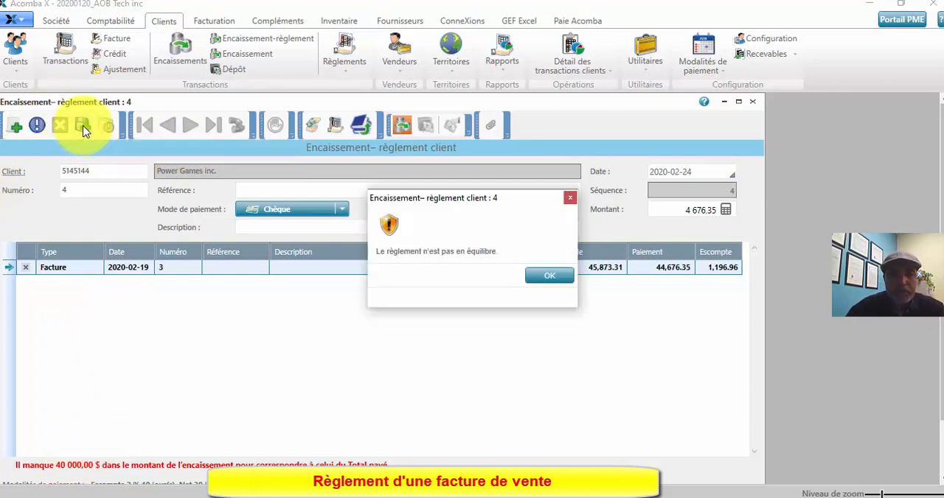
pyautogui.click(549, 278)
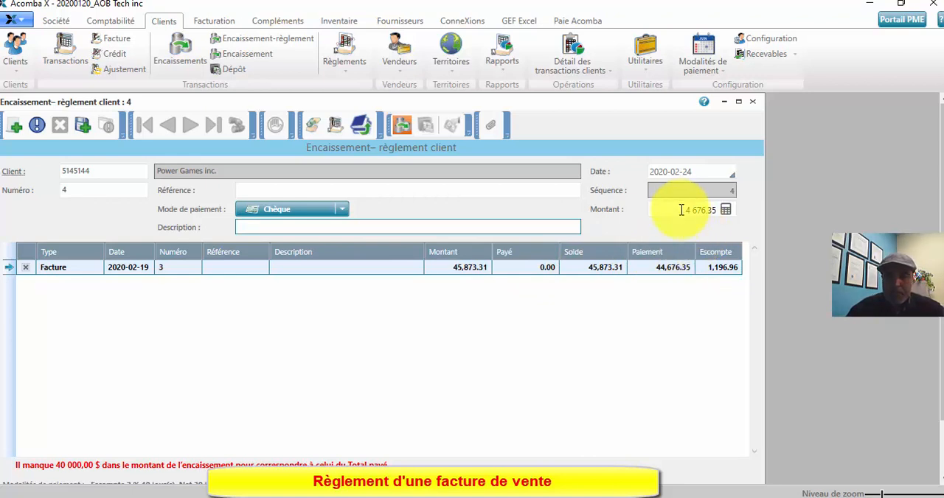
# Step: Set the payment applied to invoice 3 to 4676.35 and save the receipt
pyautogui.click(657, 268)
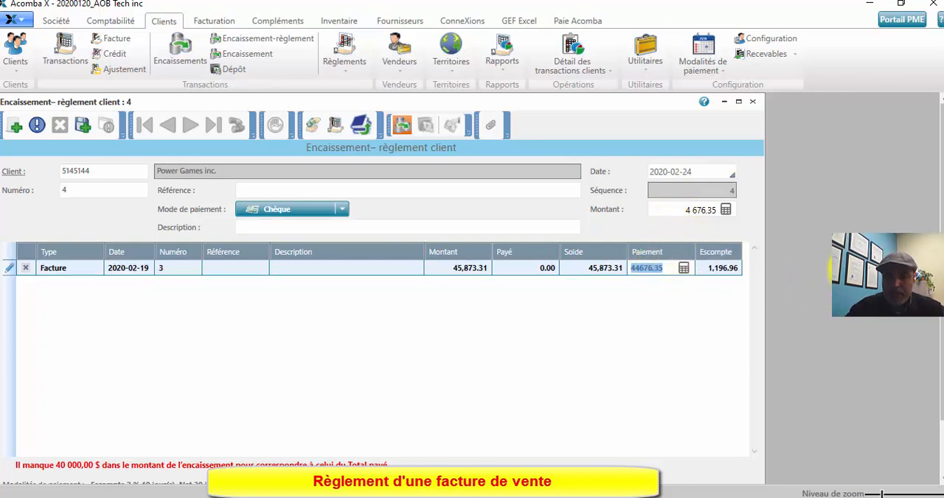
pyautogui.write('4676,3')
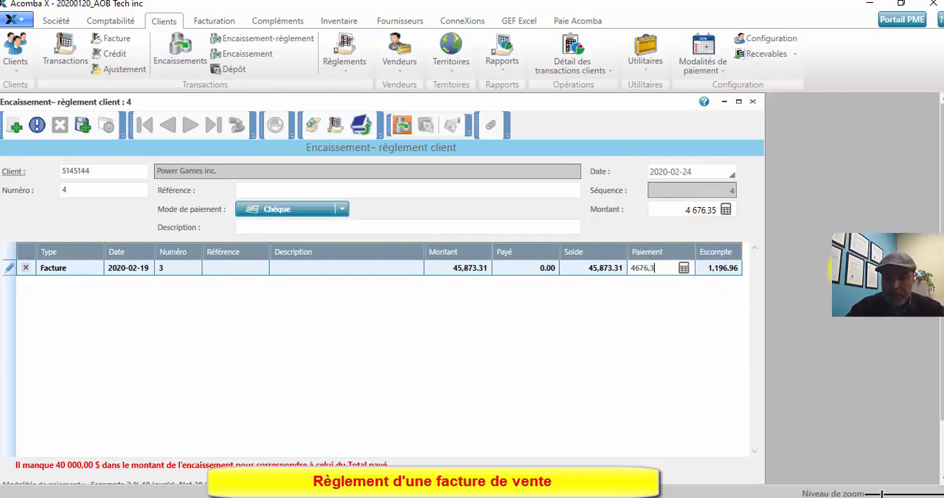
pyautogui.write('5')
pyautogui.press('Tab')
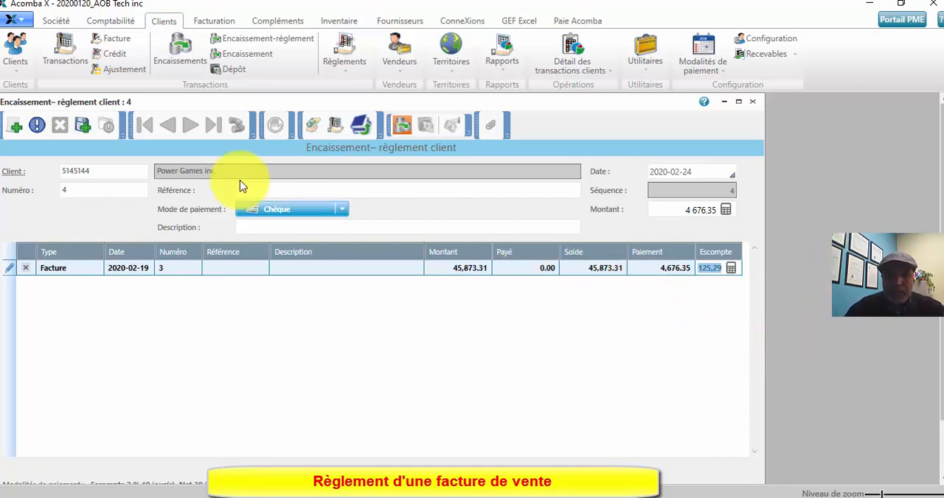
pyautogui.click(84, 126)
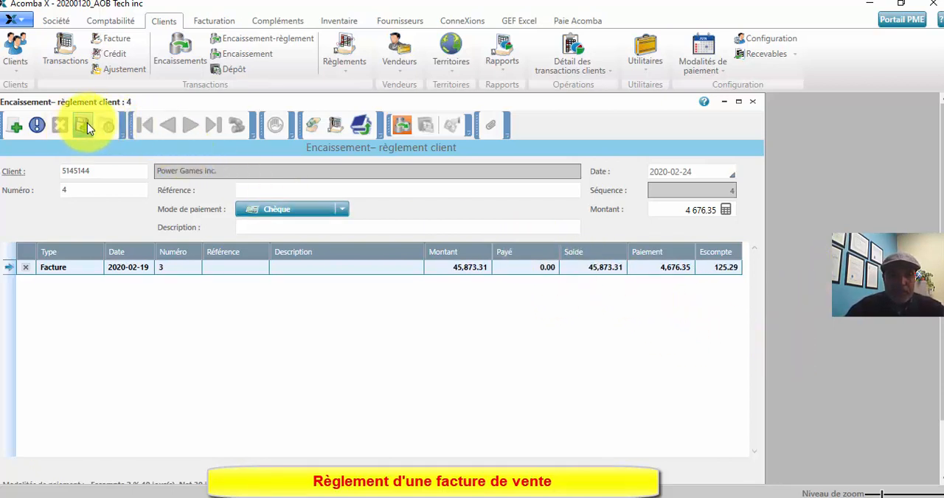
pyautogui.click(86, 126)
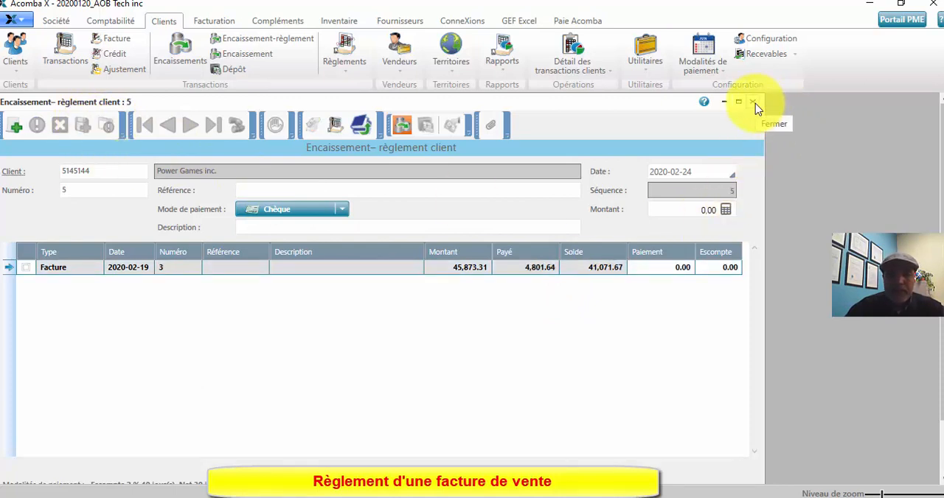
# Step: Examine the accounting entries of the blank receipt and close the receipt with settlement form
pyautogui.click(361, 136)
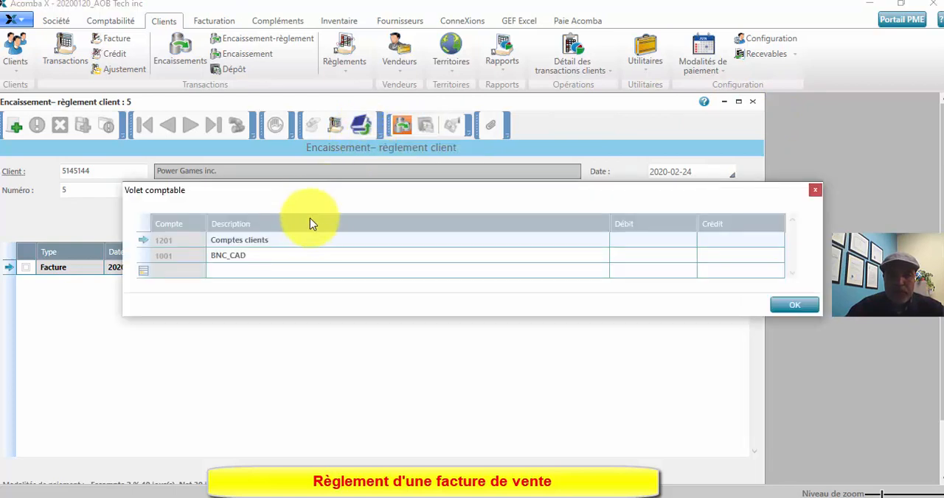
pyautogui.click(816, 191)
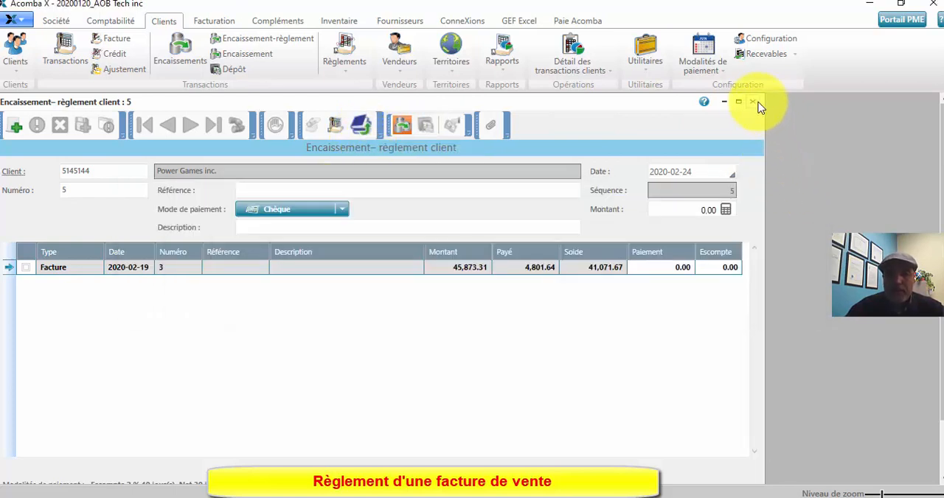
pyautogui.click(756, 101)
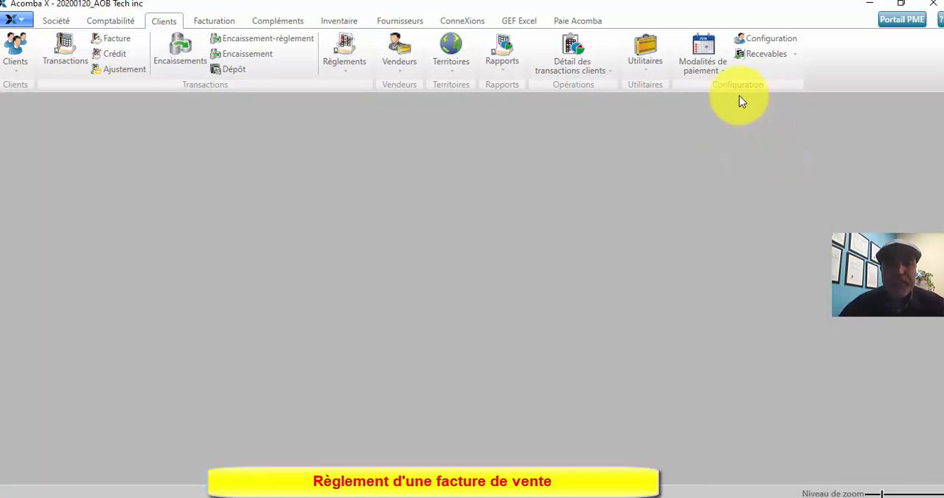
# Step: Open the list of receipts, examine receipt 3 for Power Games inc. in full size, and close it
pyautogui.click(177, 68)
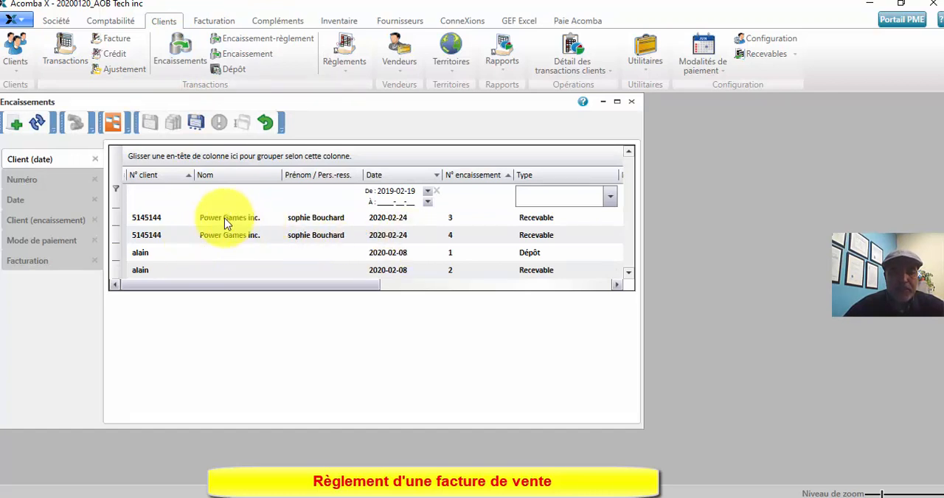
pyautogui.click(226, 225)
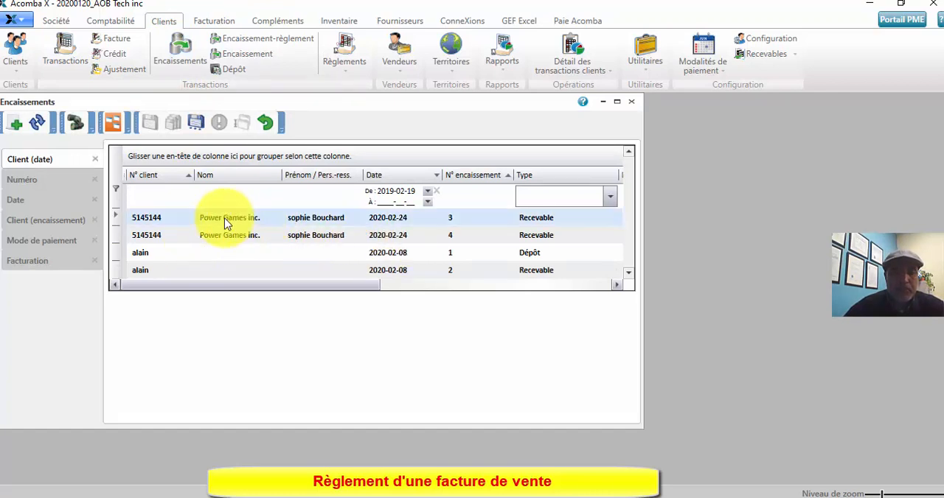
pyautogui.doubleClick(227, 217)
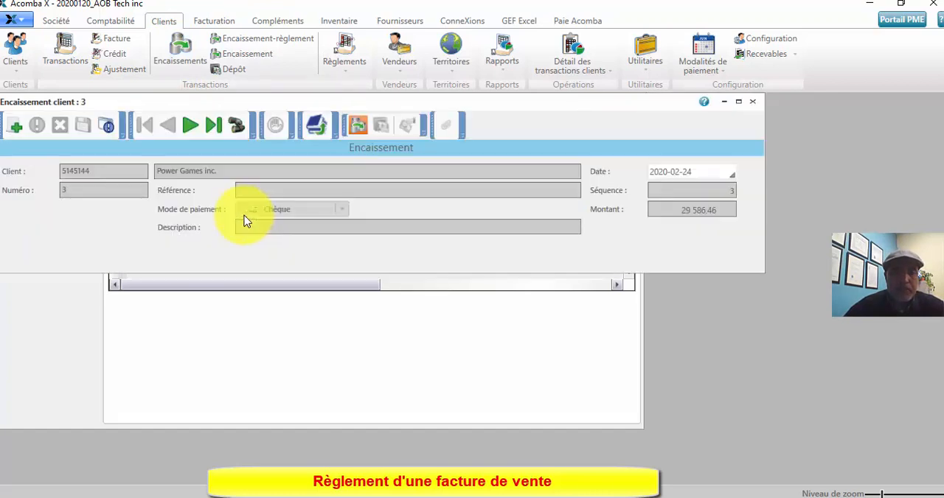
pyautogui.click(739, 102)
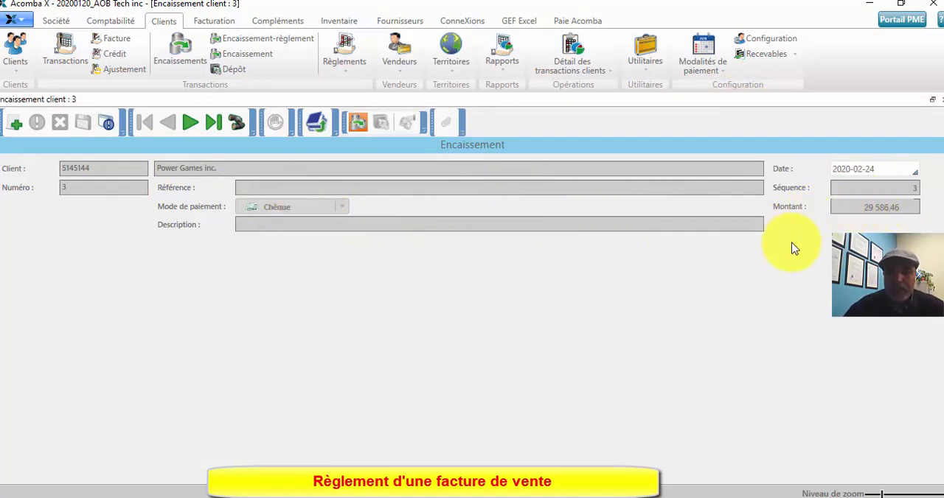
pyautogui.click(941, 99)
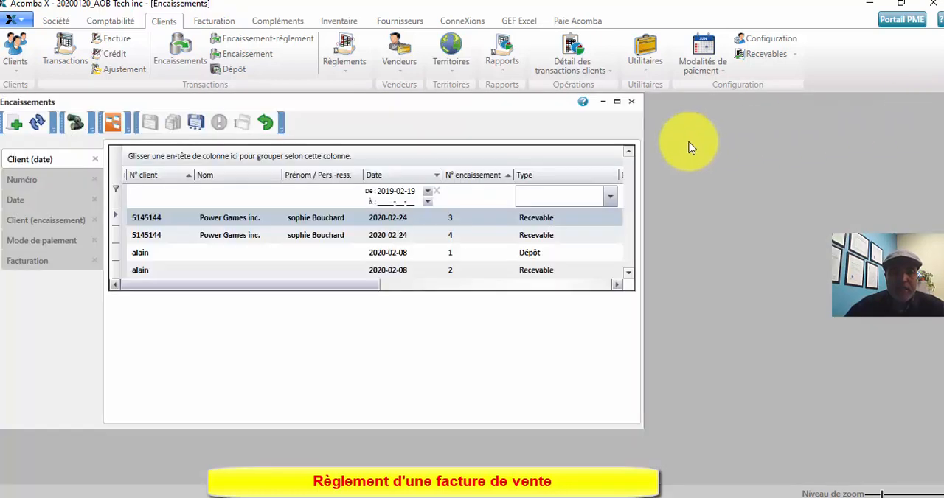